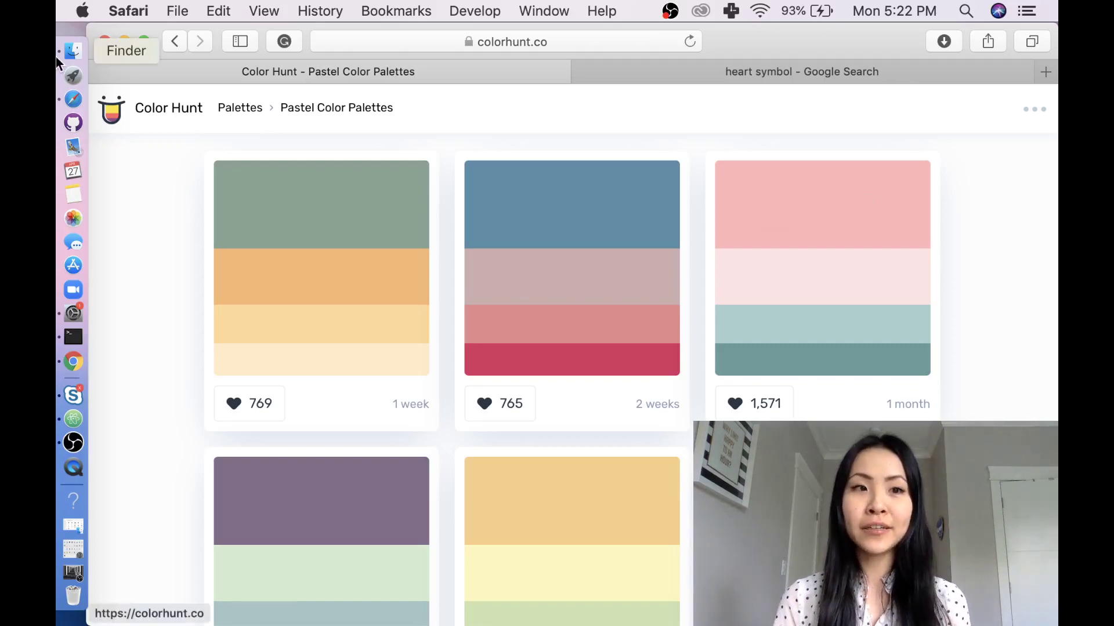
- Launch Terminal from Launchpad and open the Ocean profile's settings in Preferences
left_click(73, 76)
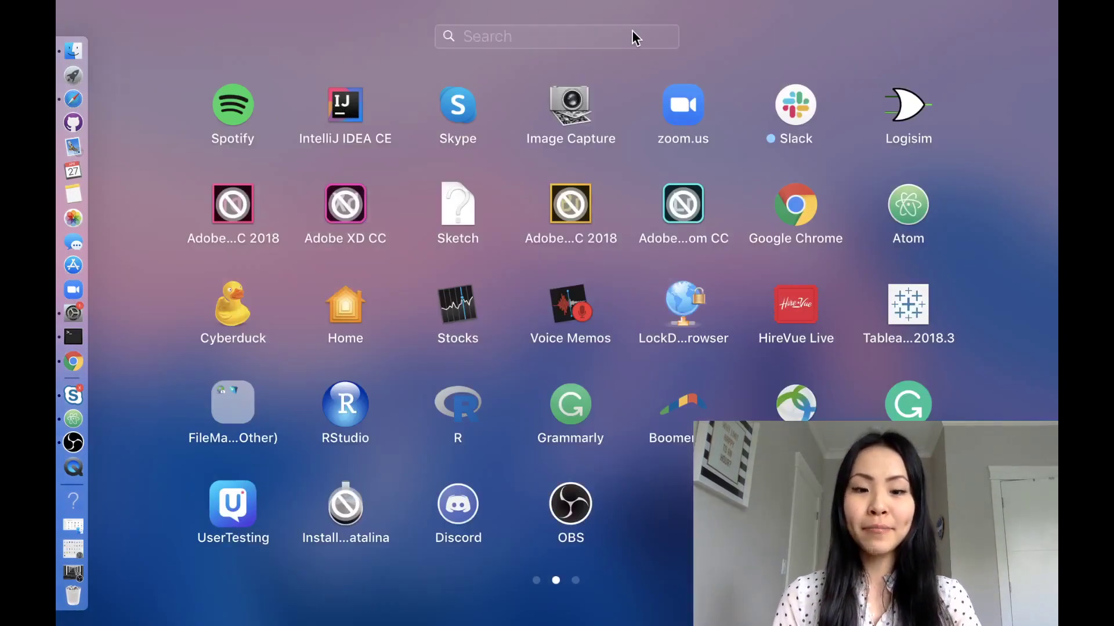
type("terminal")
left_click(572, 97)
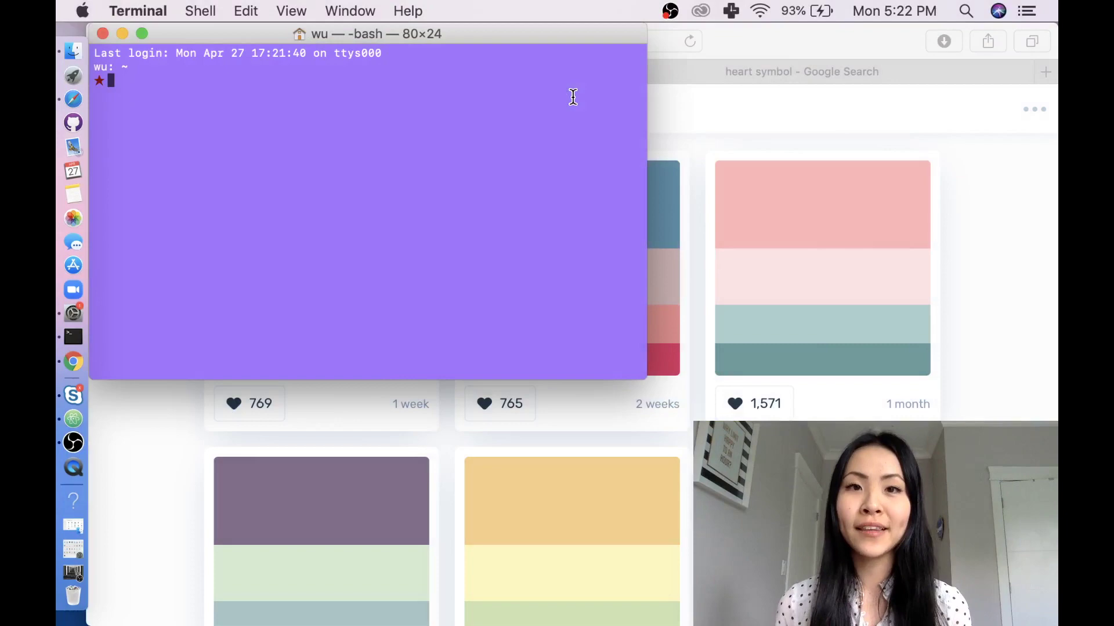
left_click(137, 11)
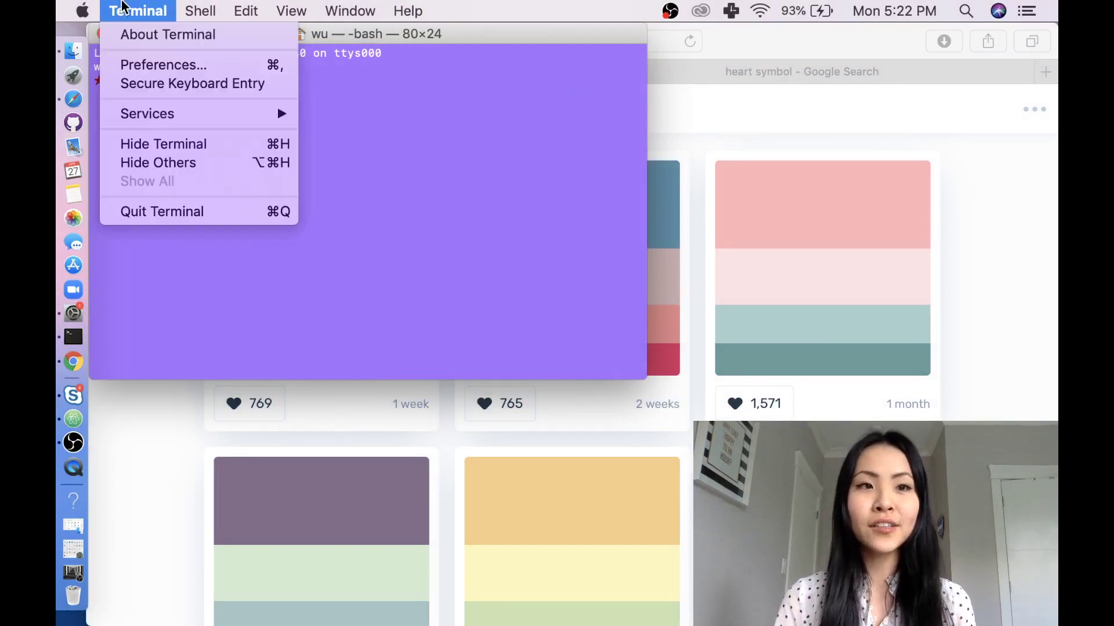
left_click(178, 64)
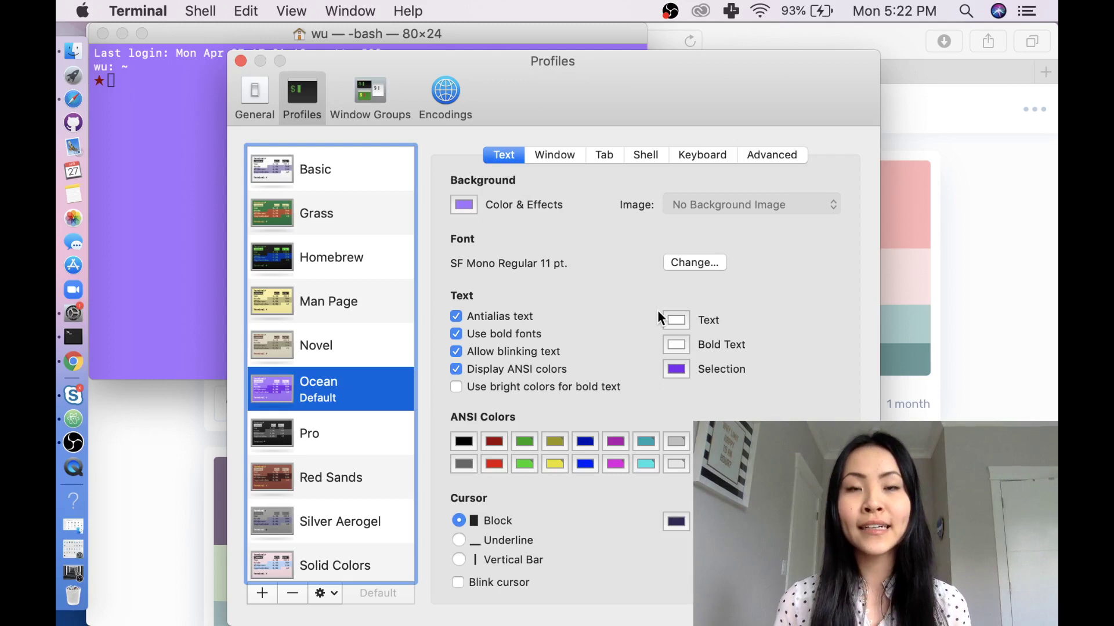
- Eyedrop the palette's light pink as the Ocean profile's background colour
left_click(466, 204)
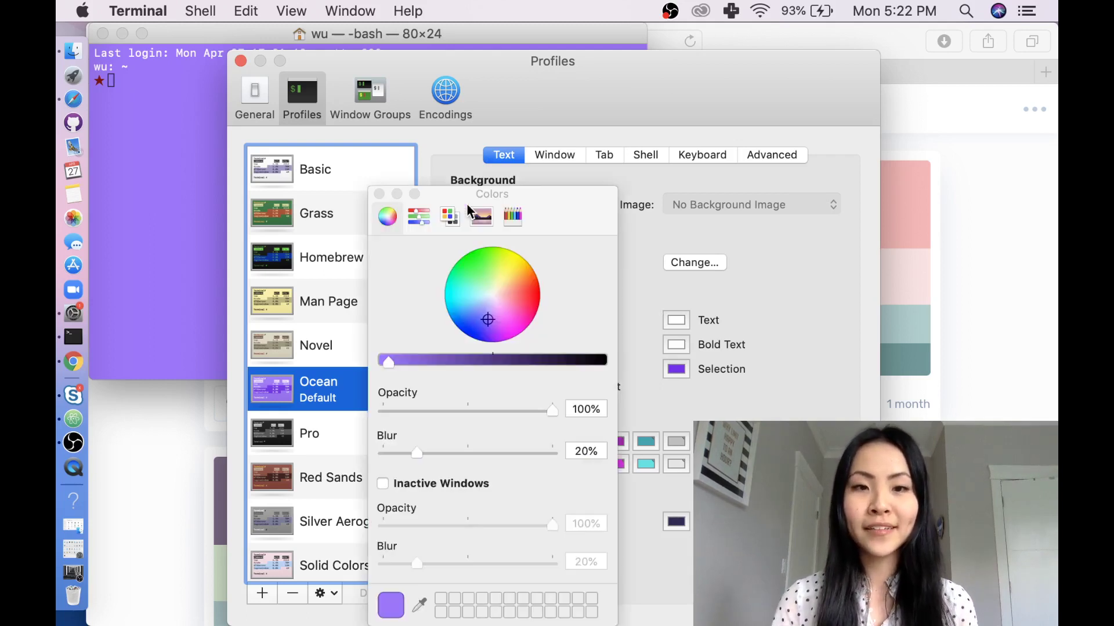
left_click(420, 606)
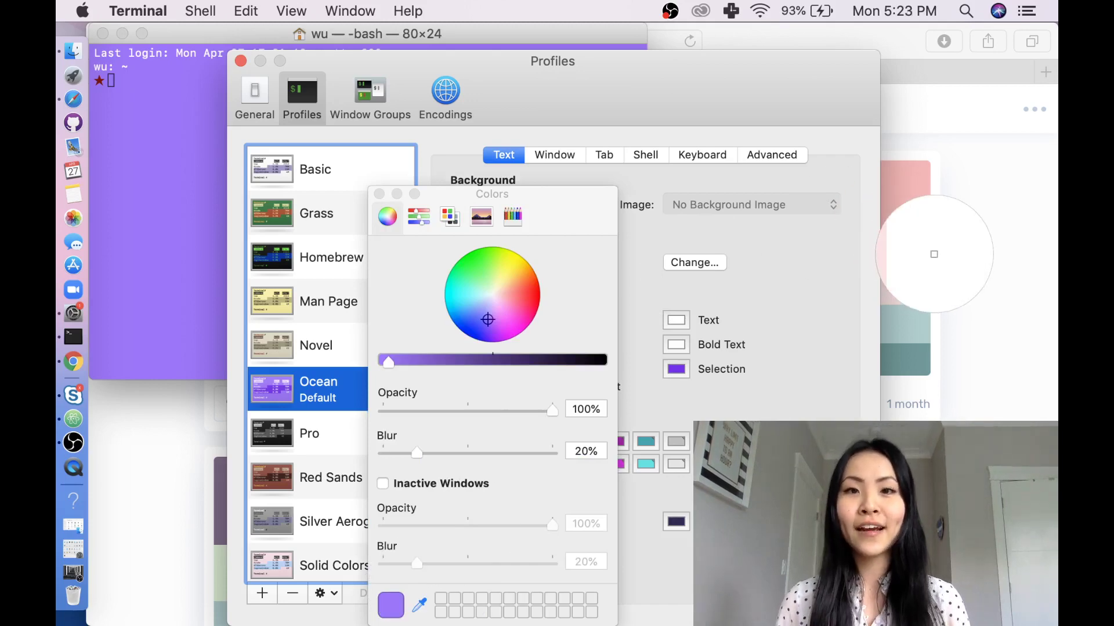
left_click(905, 223)
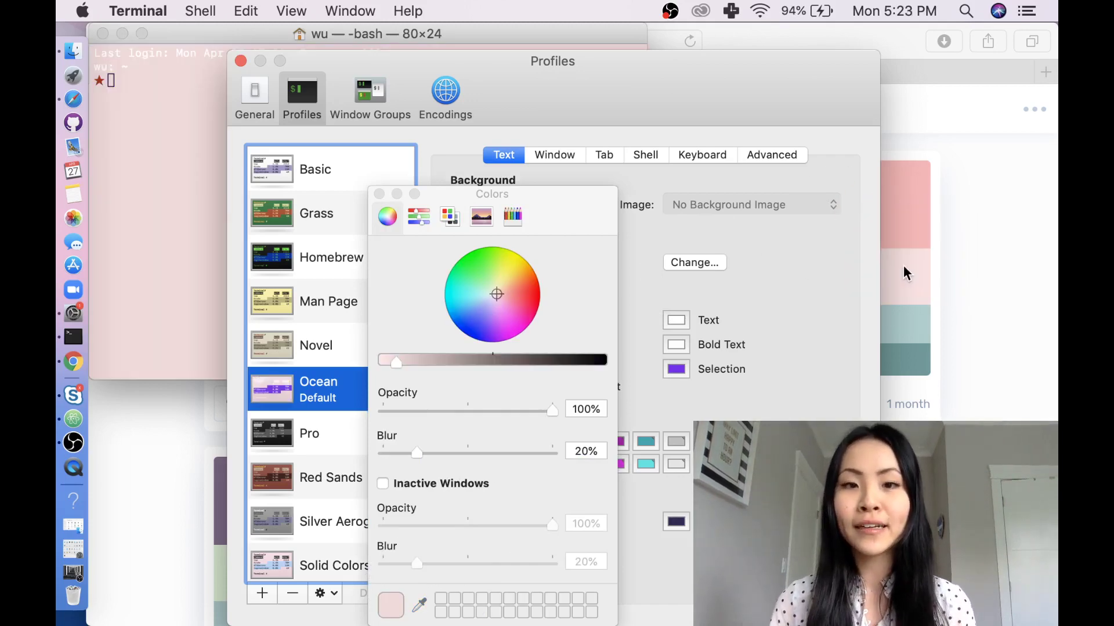
left_click(167, 159)
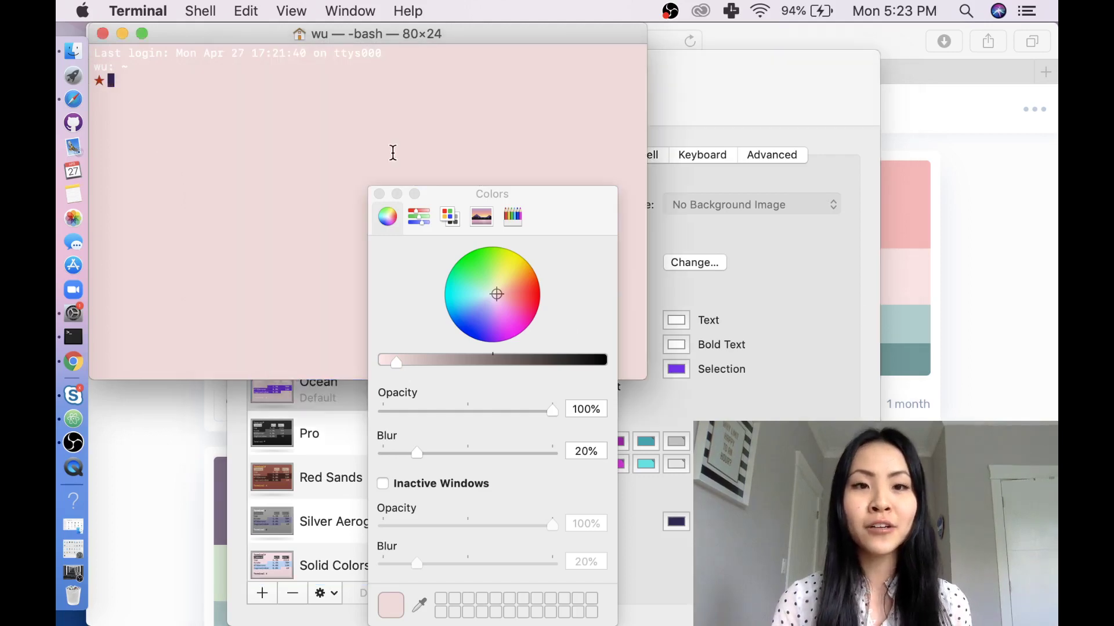
left_click(377, 195)
left_click_drag(245, 53, 329, 52)
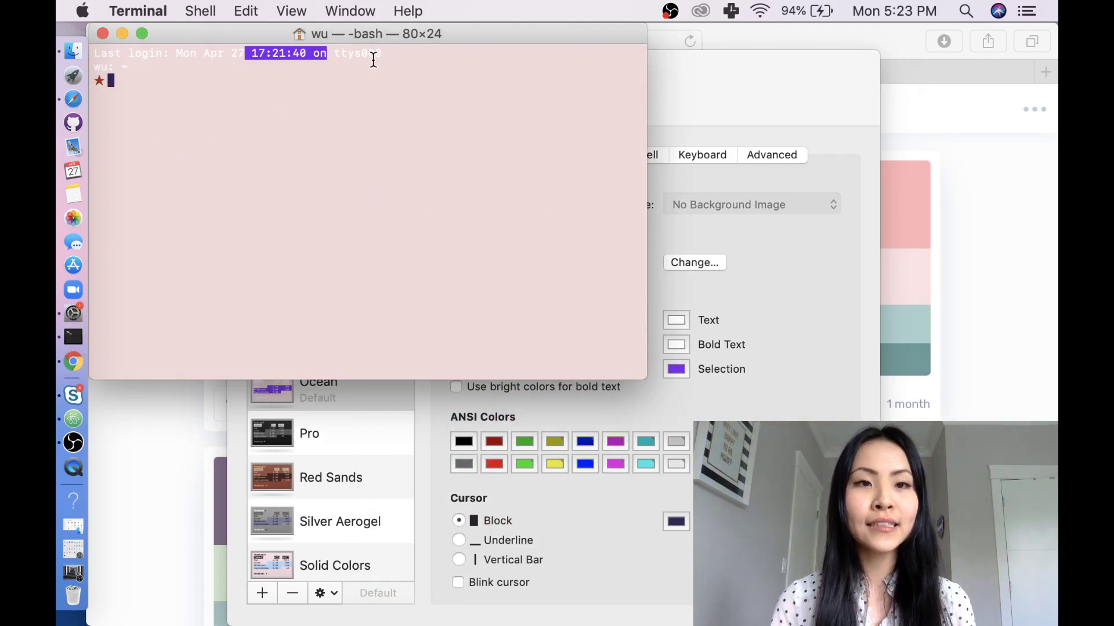
- Eyedrop the palette's pink as the selection colour and preview it on highlighted text
left_click(788, 244)
left_click(676, 369)
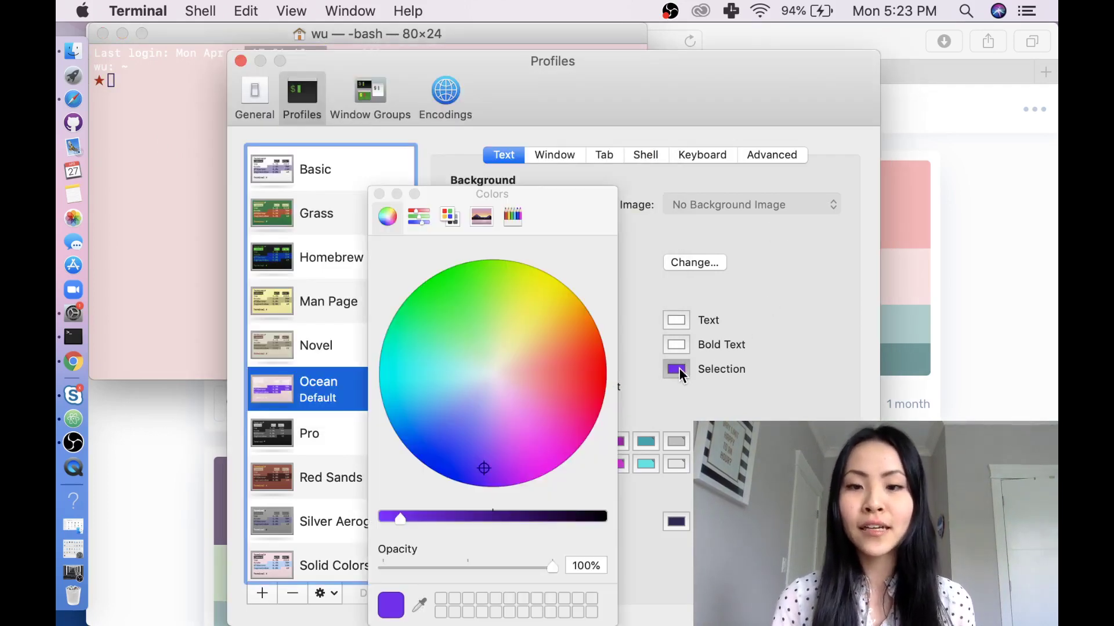
left_click(420, 605)
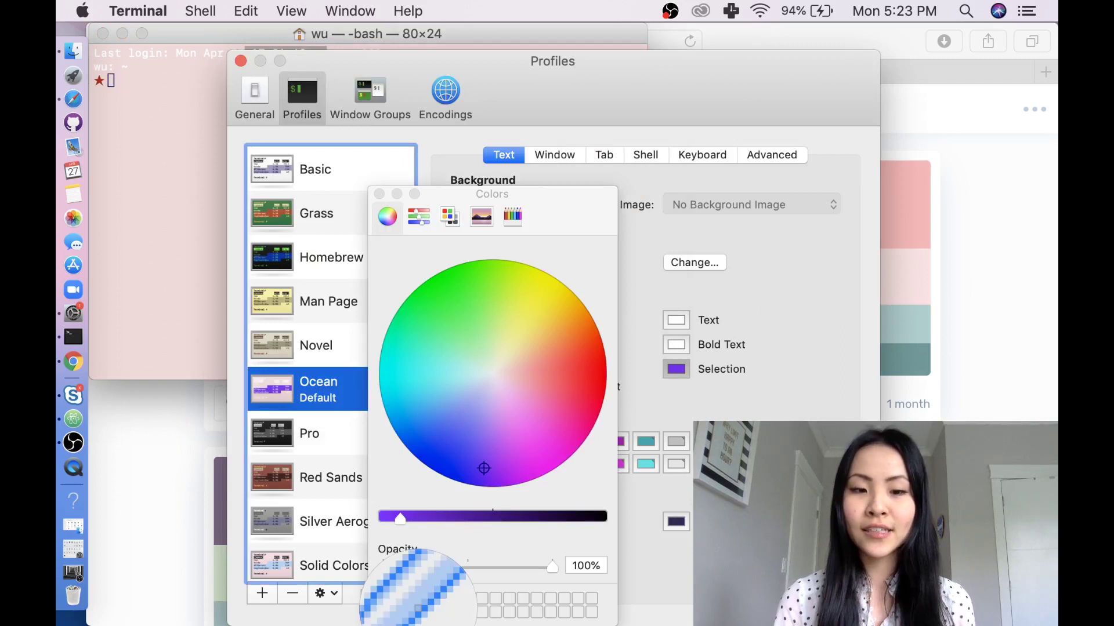
left_click(903, 198)
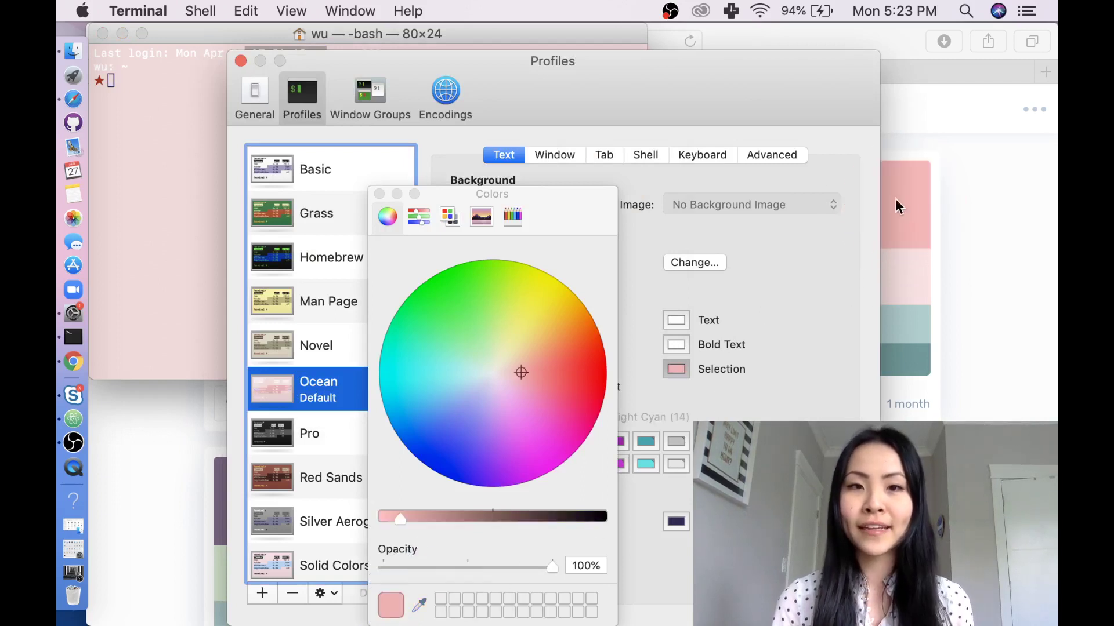
left_click(188, 96)
left_click_drag(273, 53, 356, 53)
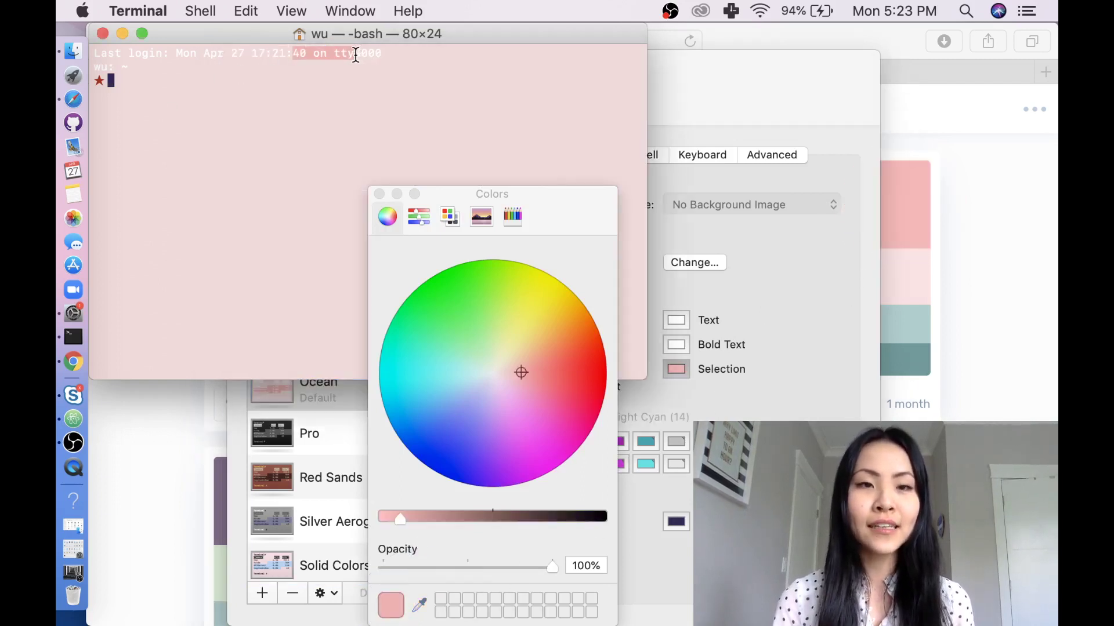
left_click(427, 63)
left_click(379, 194)
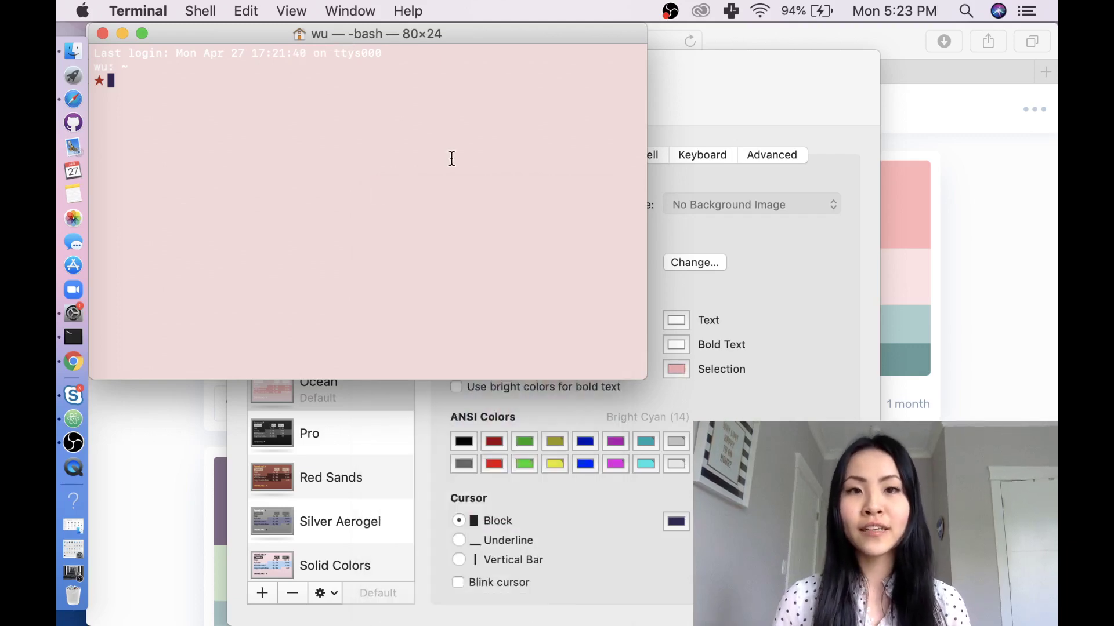
- Set the profile's text colour to black with the brightness slider
left_click(676, 320)
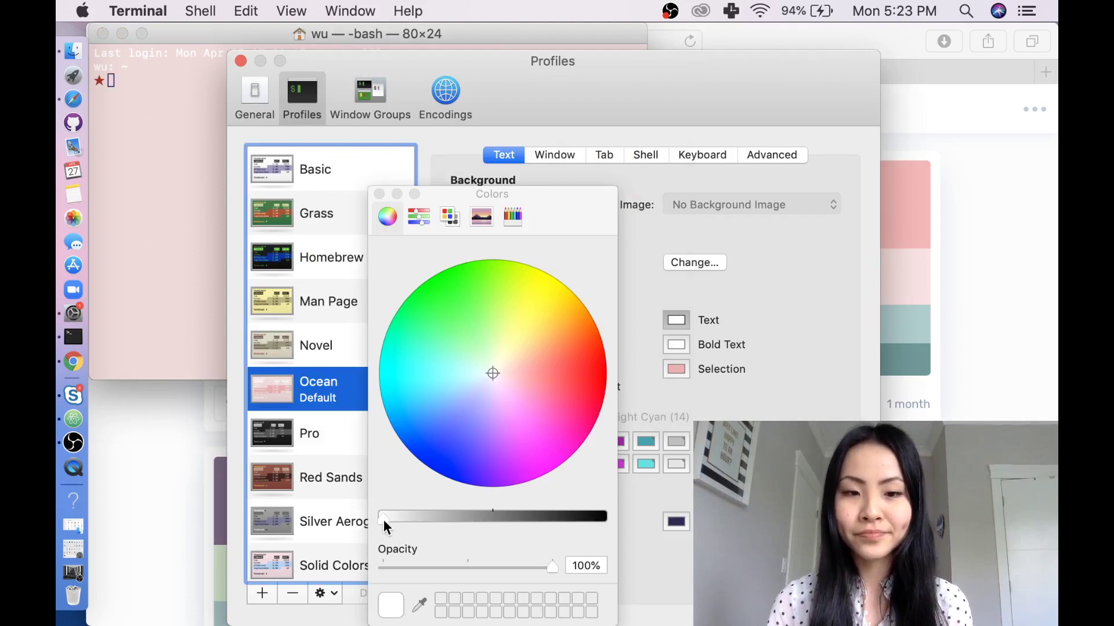
left_click_drag(384, 519, 605, 518)
left_click(379, 193)
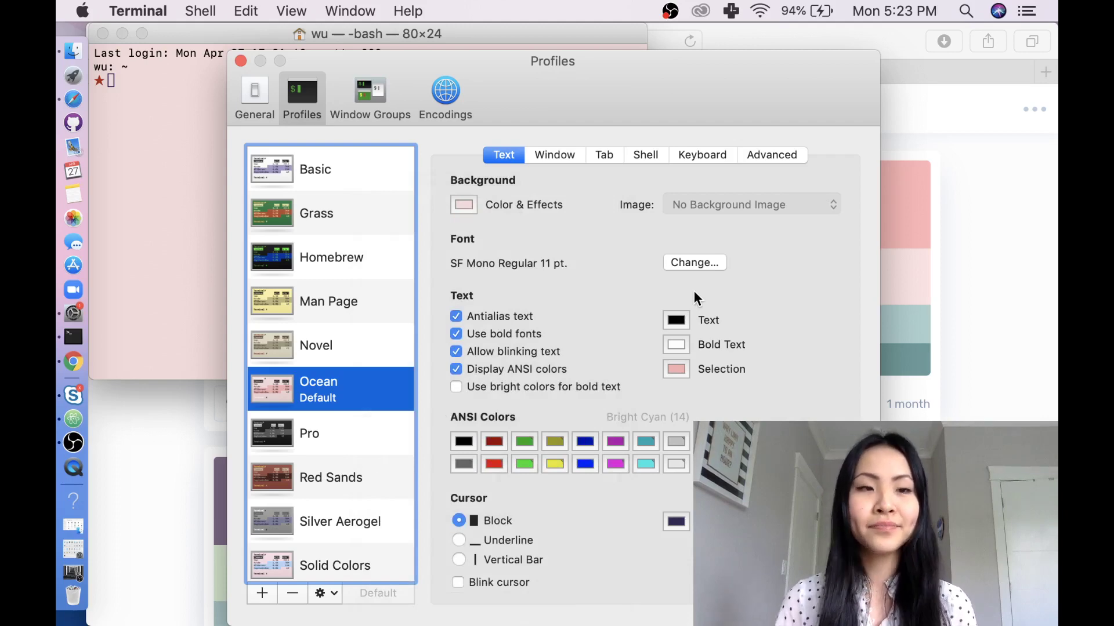
left_click(126, 83)
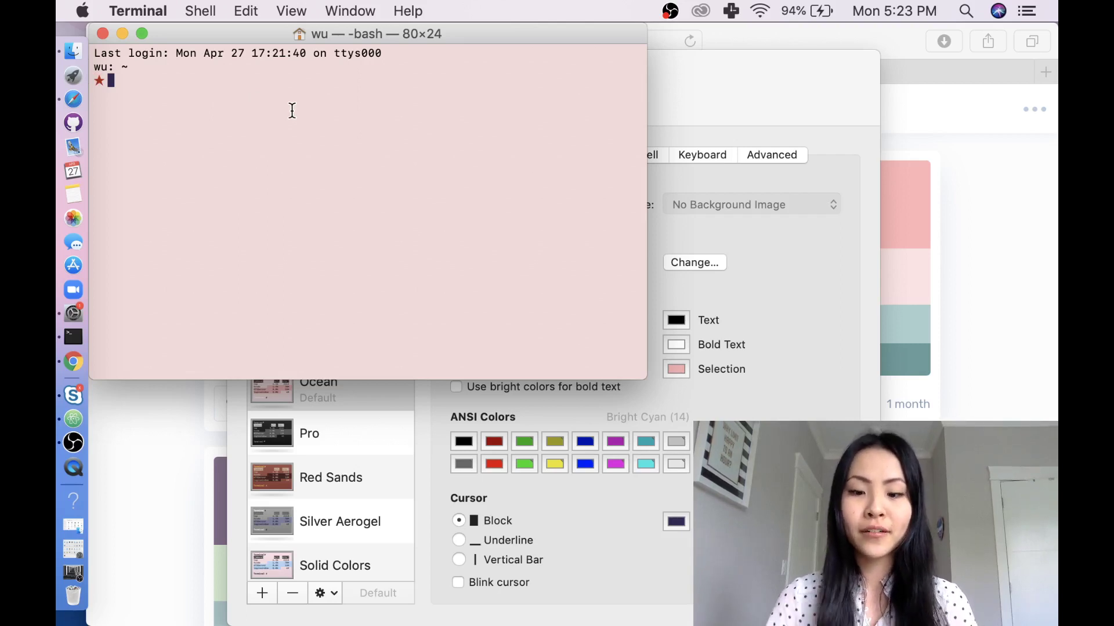
type("ls -a")
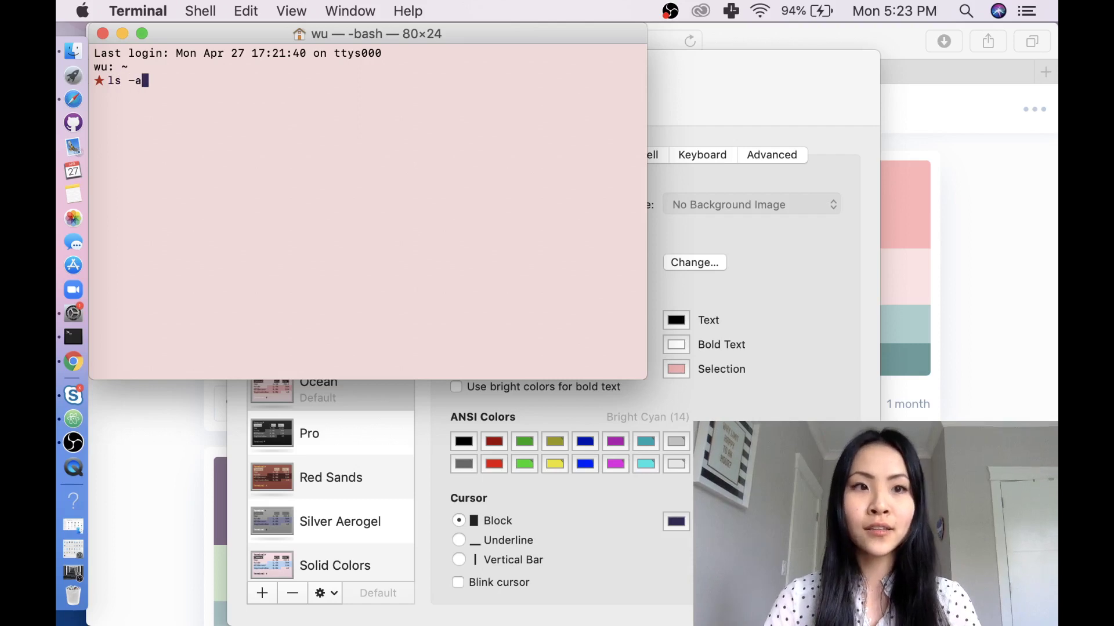
- List the home folder's hidden files, then open .bash_profile in TextEdit
key("Return")
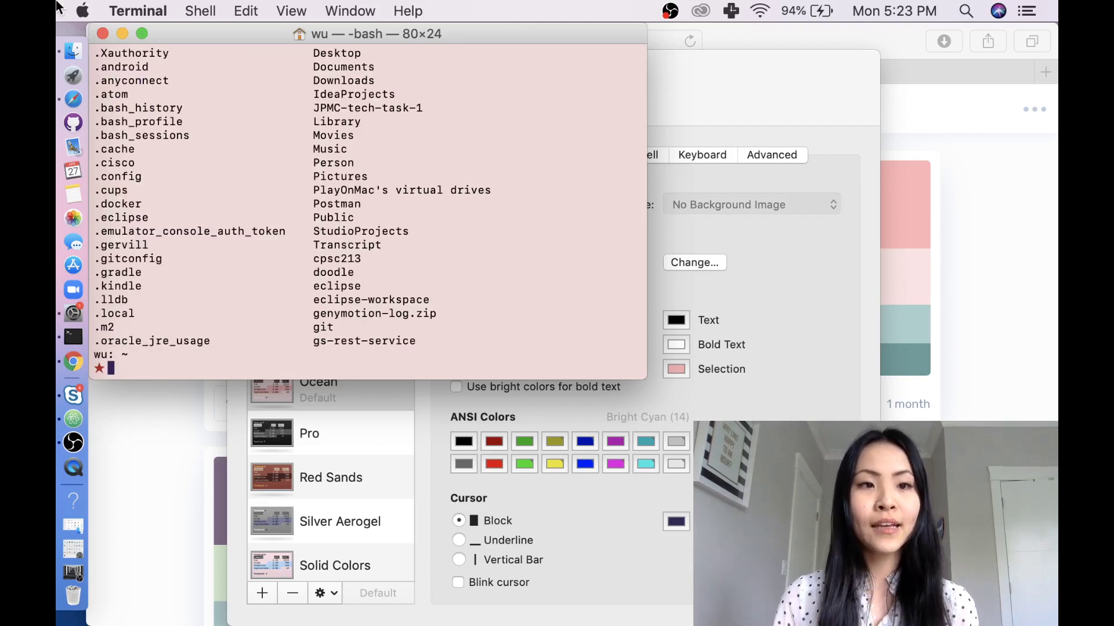
left_click_drag(193, 122, 88, 123)
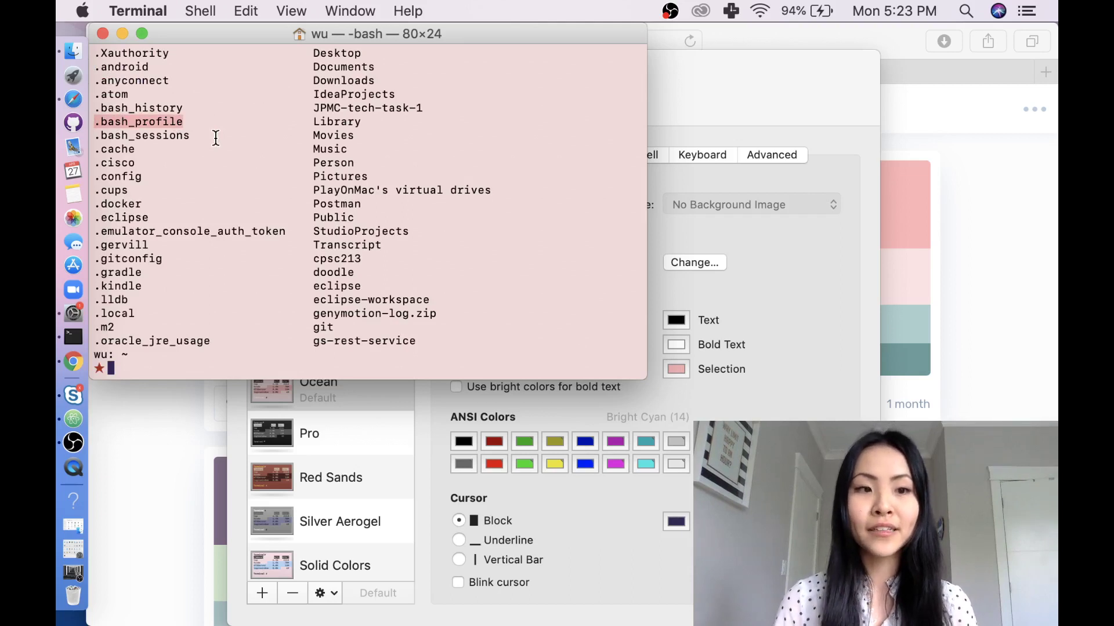
left_click(180, 364)
type("open")
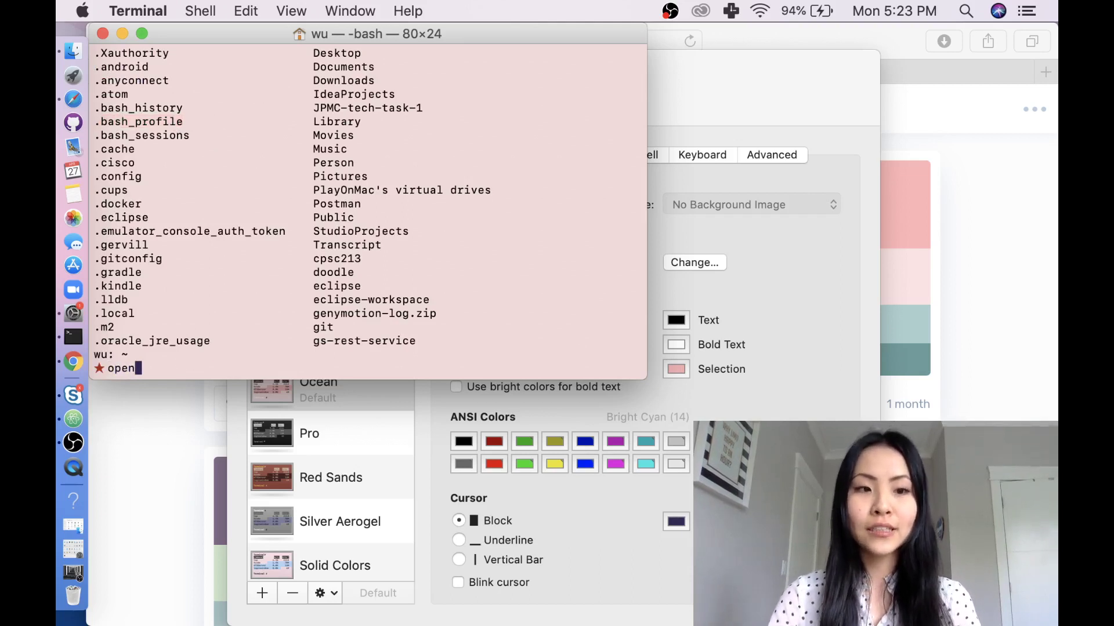
type(" .bash_p")
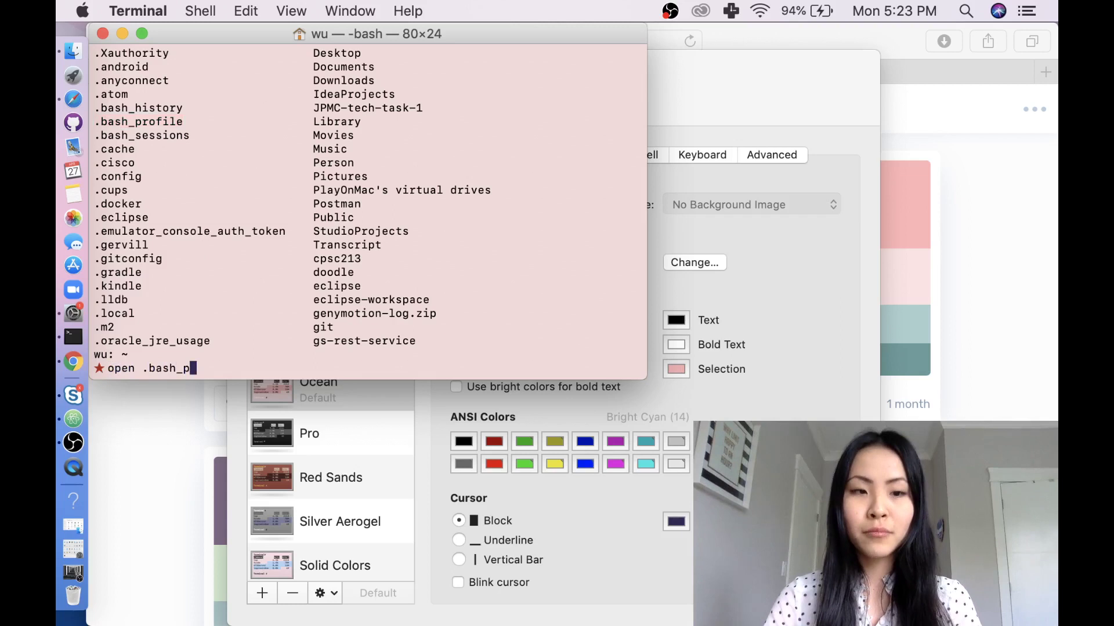
type("rofile")
key("Return")
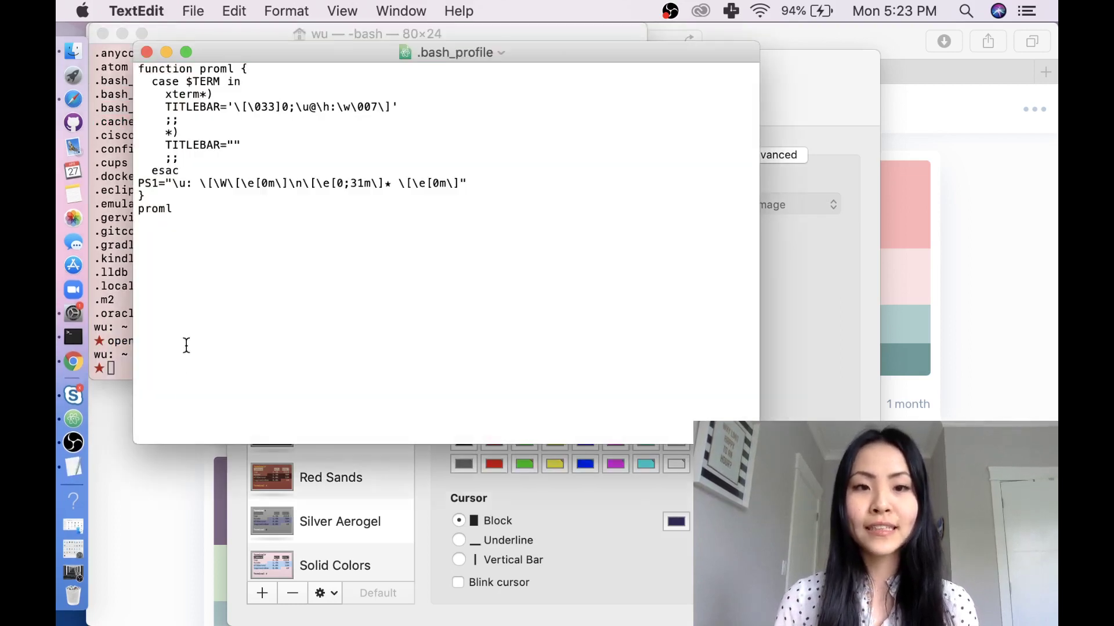
- Select the star in the PS1 line, then close .bash_profile unchanged
double_click(388, 184)
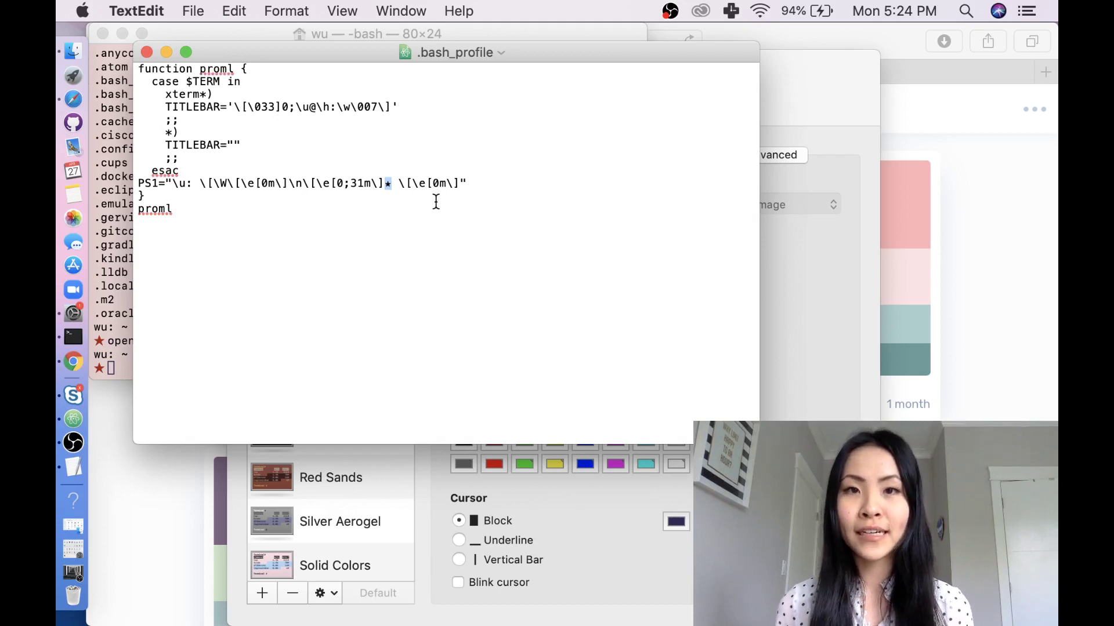
left_click(146, 53)
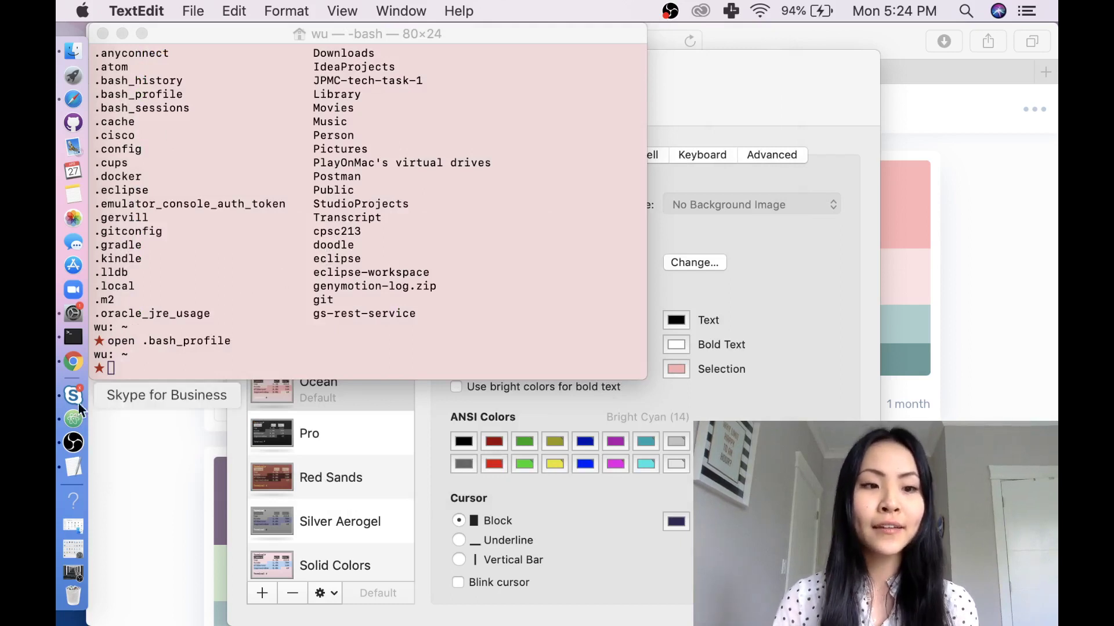
- Switch to .bash_profile in Atom and place the cursor by the star on line 10
left_click(73, 419)
left_click(173, 11)
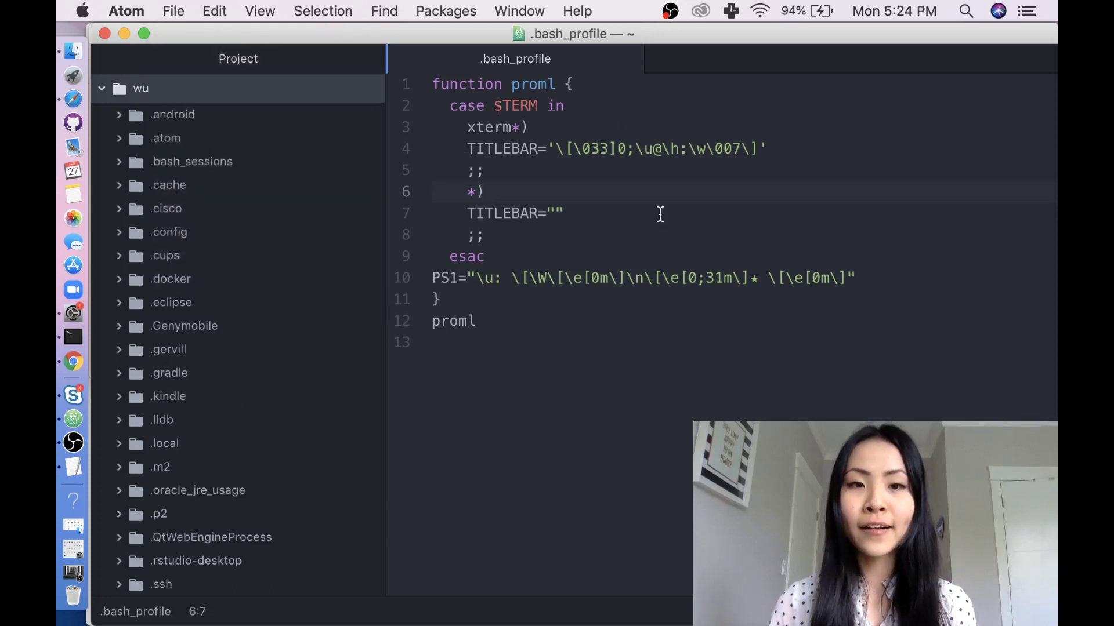
left_click_drag(516, 325, 421, 60)
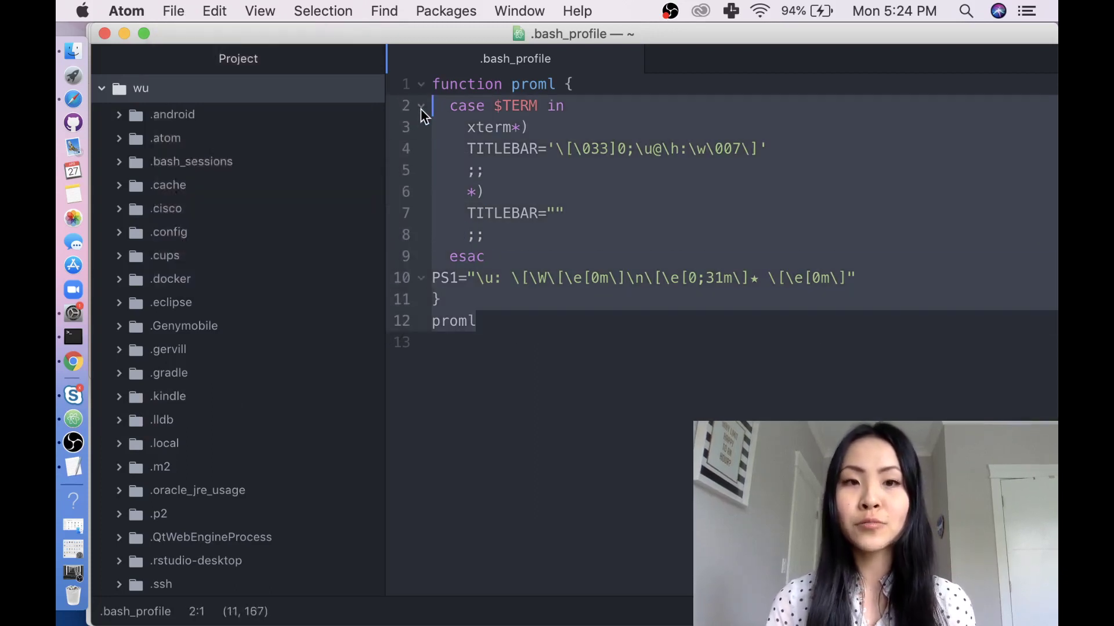
left_click(808, 350)
left_click(753, 278)
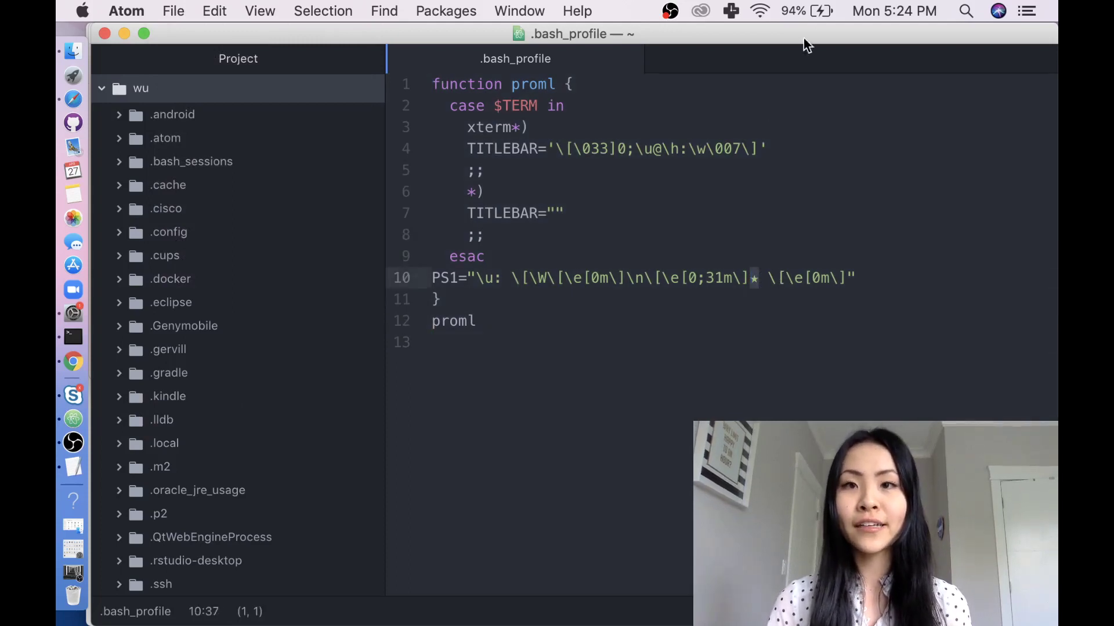
- Copy the ♥ symbol (code 2665) from Safari's heart symbol search results
key("ctrl+Right")
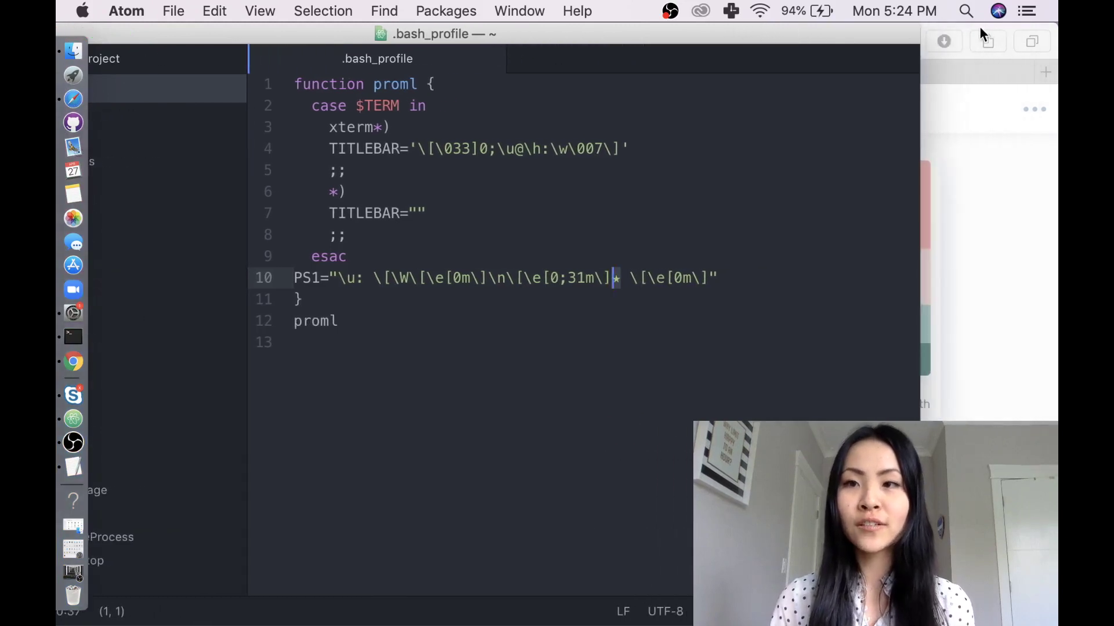
left_click(979, 26)
left_click(789, 70)
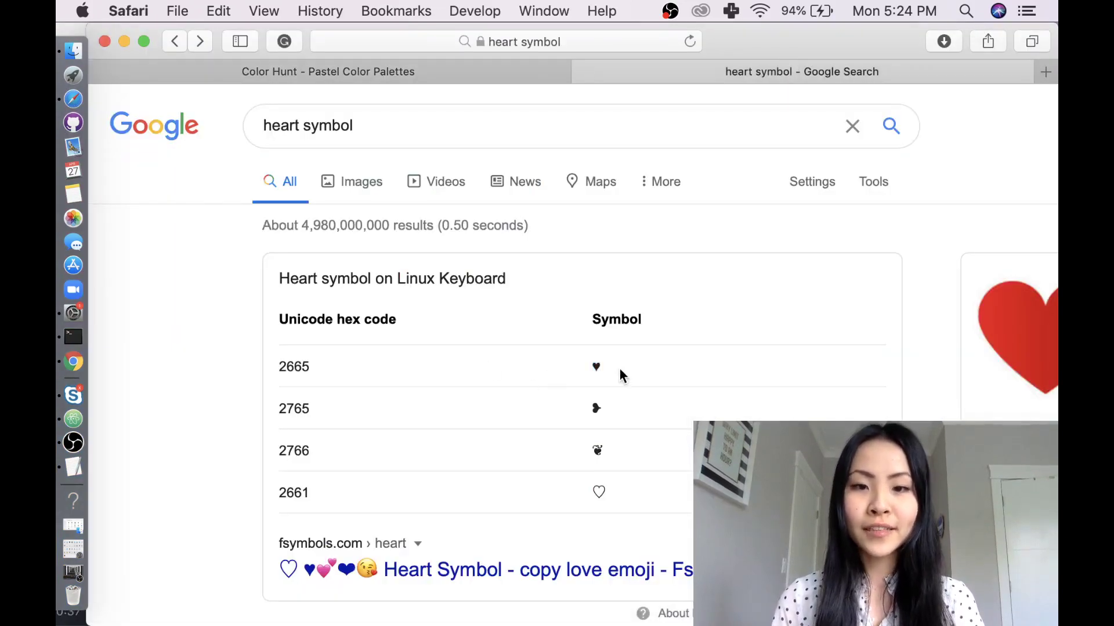
double_click(595, 366)
key("super+c")
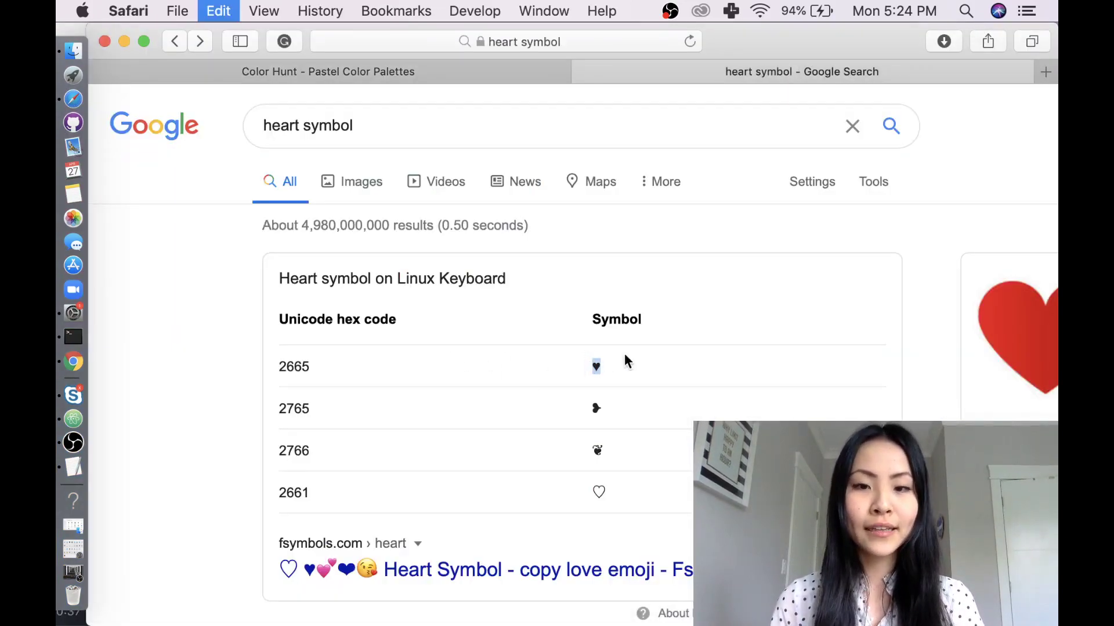
left_click(74, 419)
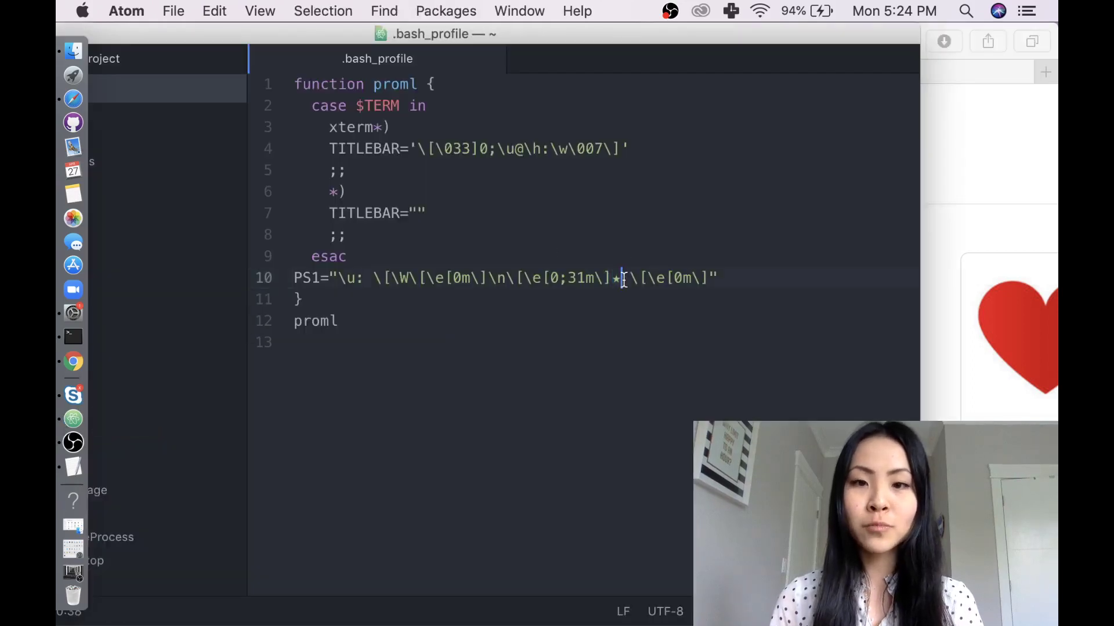
- Paste the heart over the star in the PS1 prompt line
key("super+v")
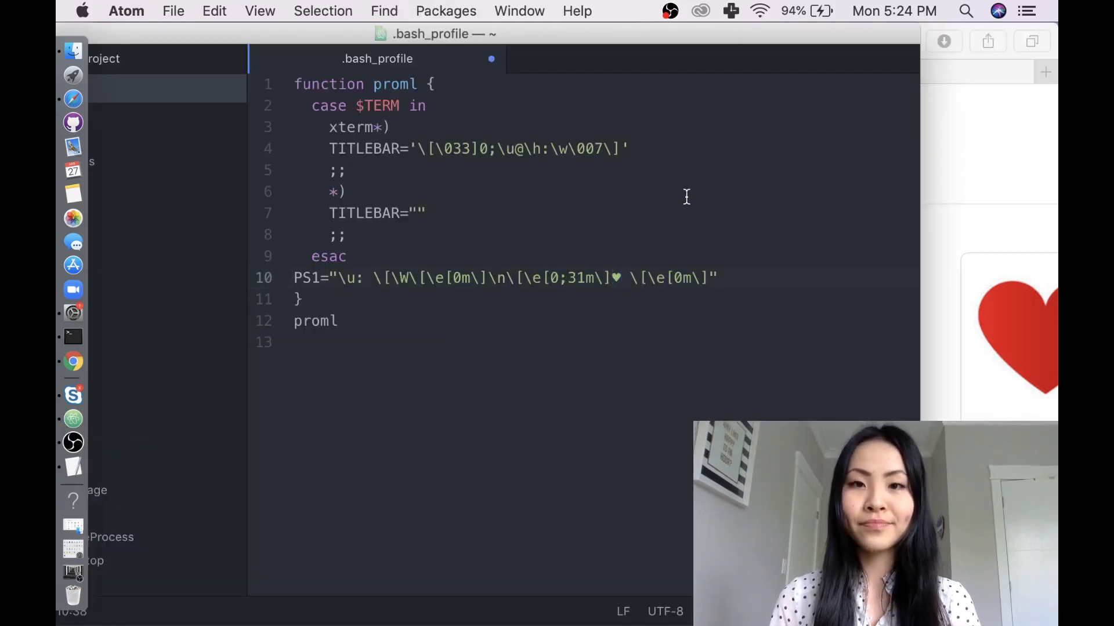
left_click(686, 197)
left_click_drag(442, 35, 579, 35)
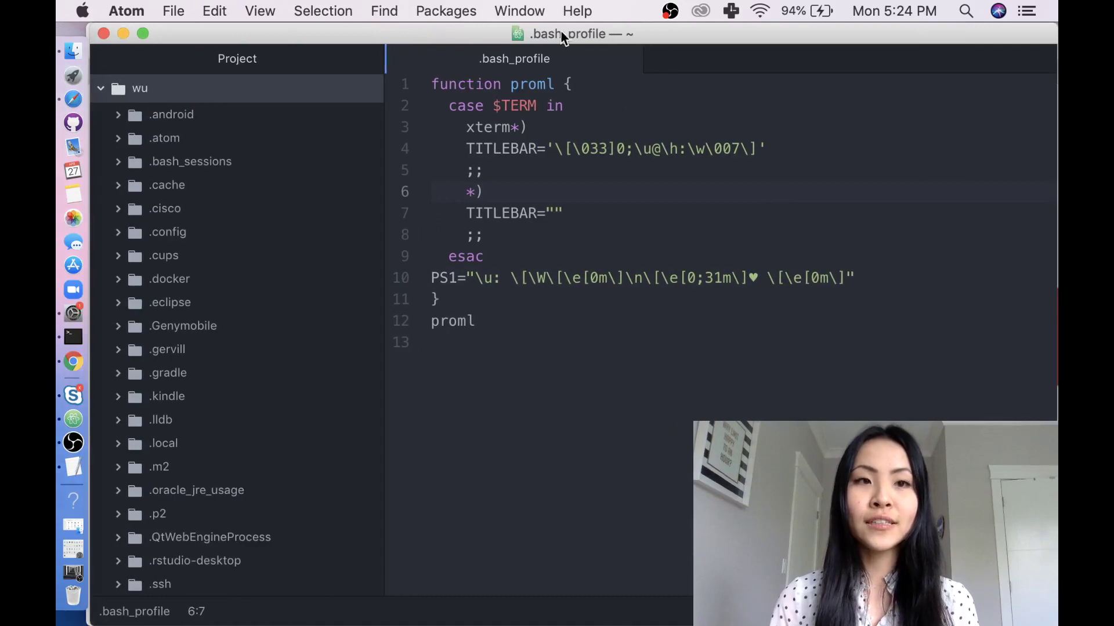
- Save as .bash_profile in the home folder, keeping the dot name and replacing the existing file
left_click(177, 10)
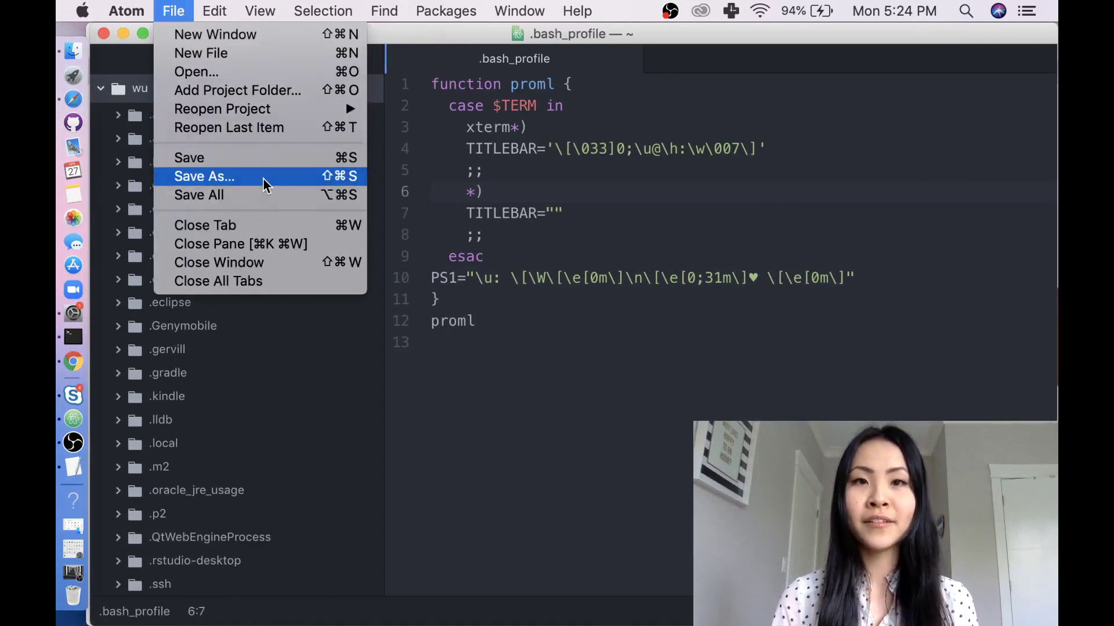
left_click(204, 176)
left_click(527, 136)
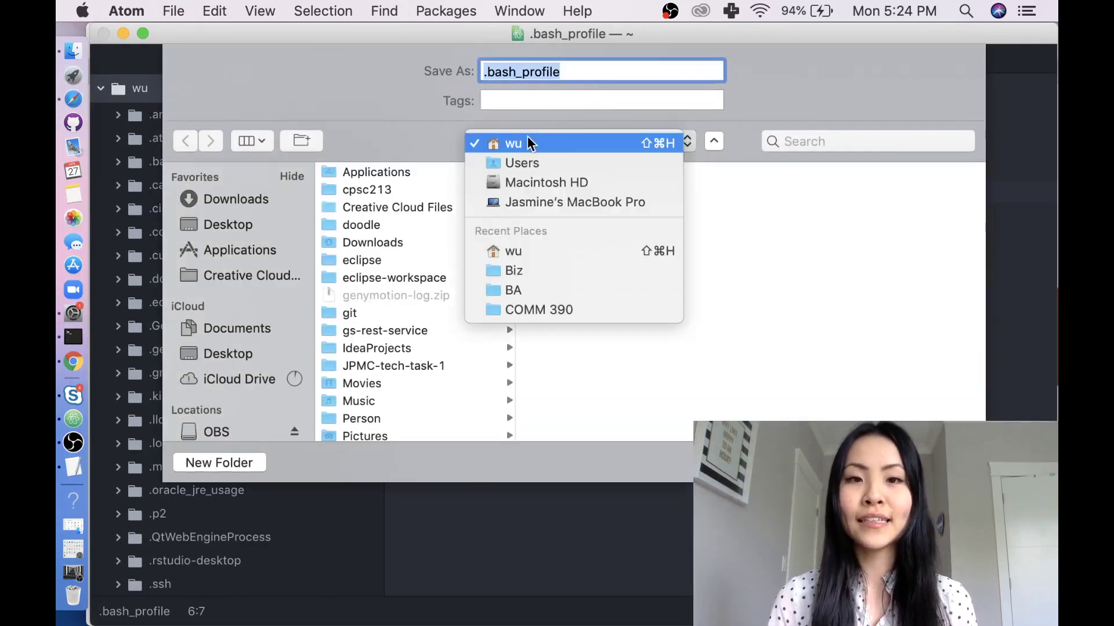
left_click(527, 135)
key("Return")
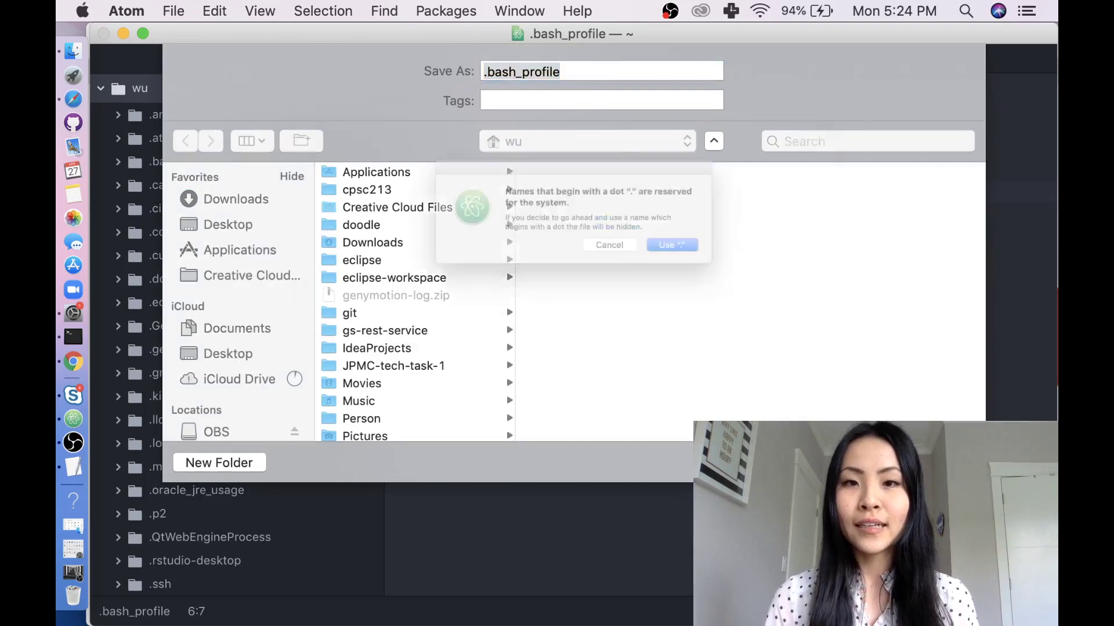
left_click(717, 261)
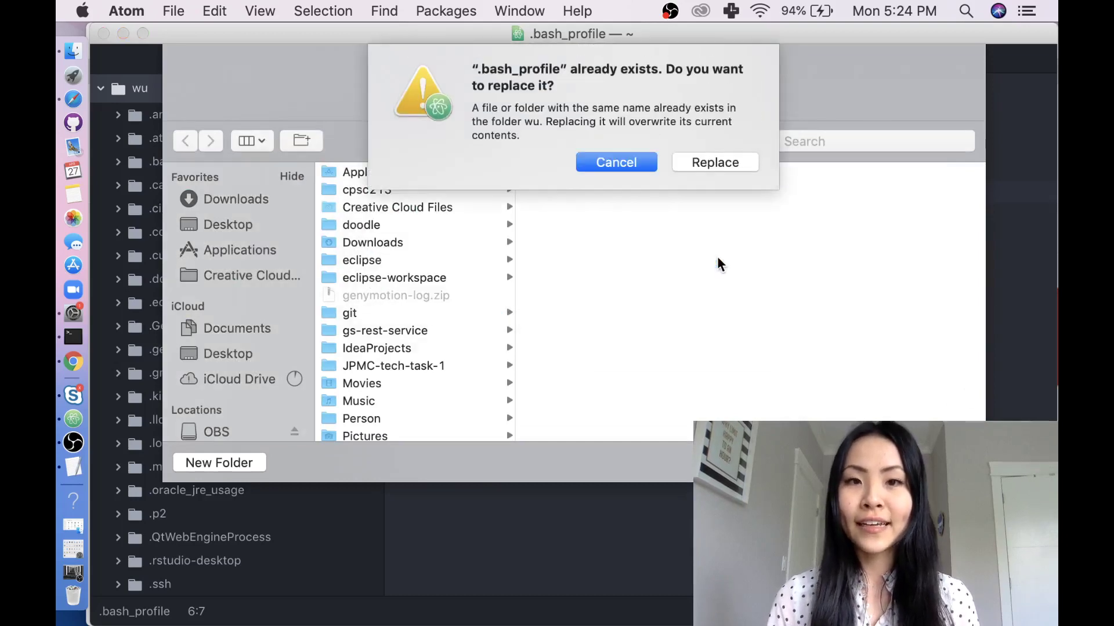
left_click(713, 165)
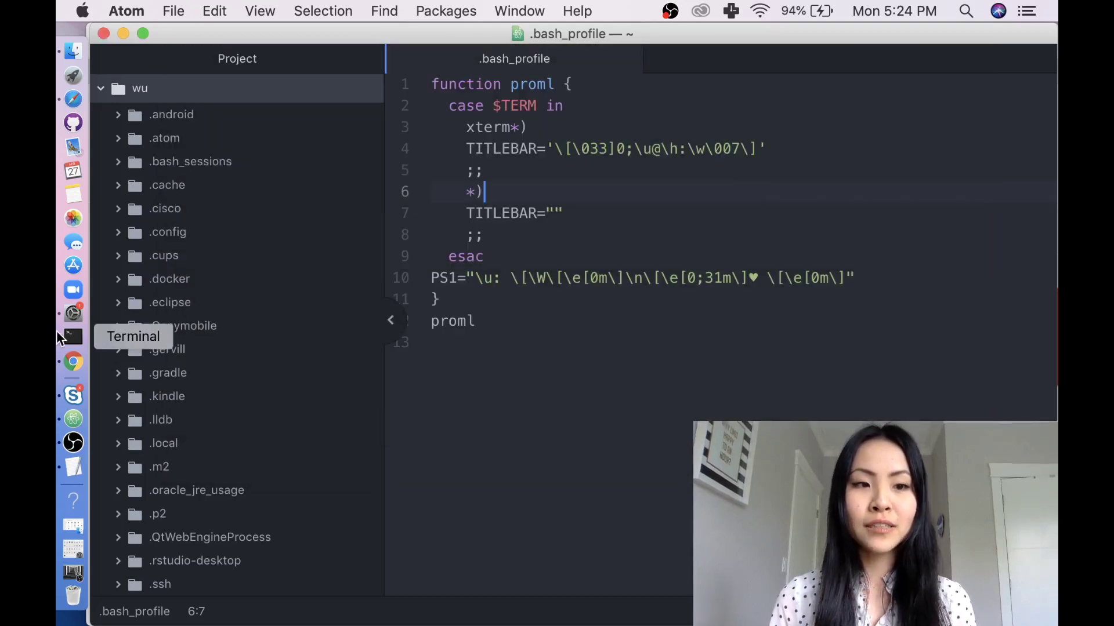
- Quit and relaunch Terminal, then run ls at the new heart prompt
right_click(73, 337)
left_click(155, 351)
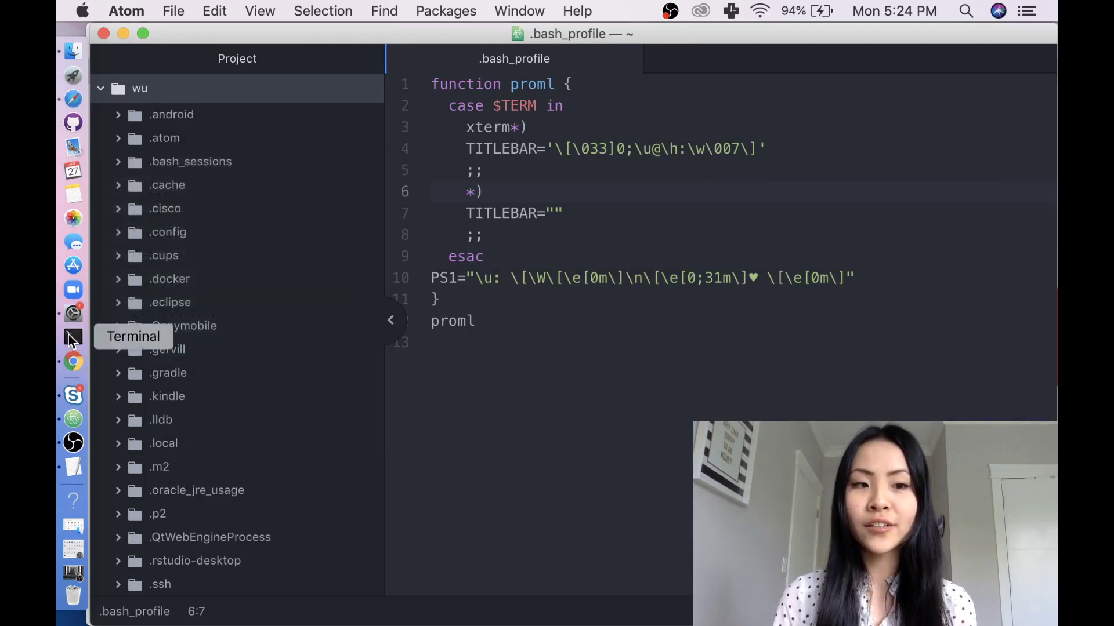
left_click(74, 337)
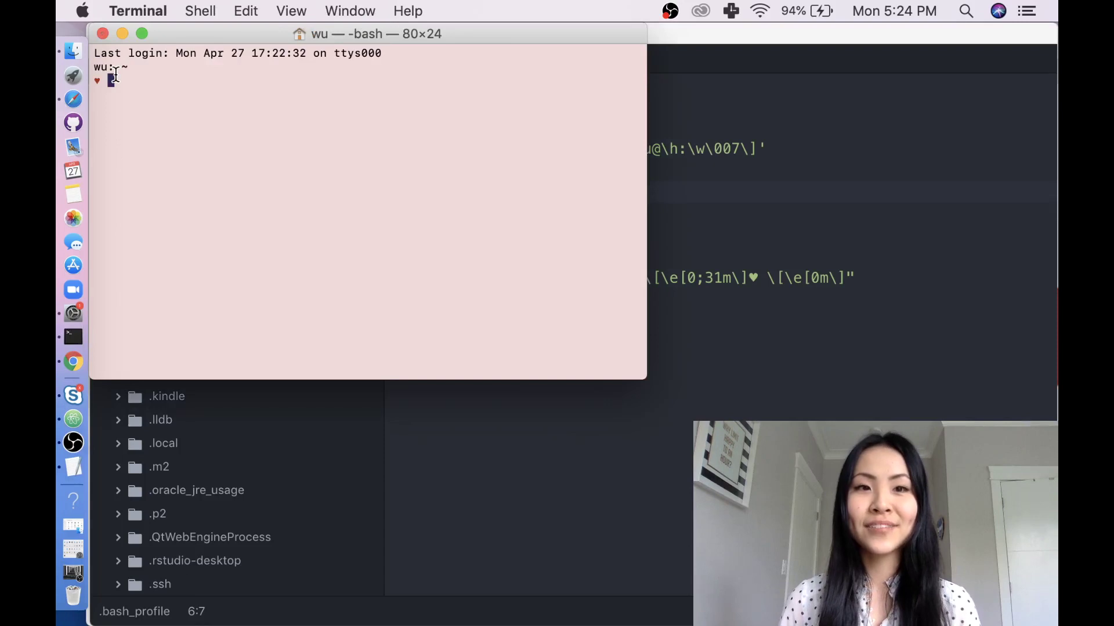
type("ls")
key("Return")
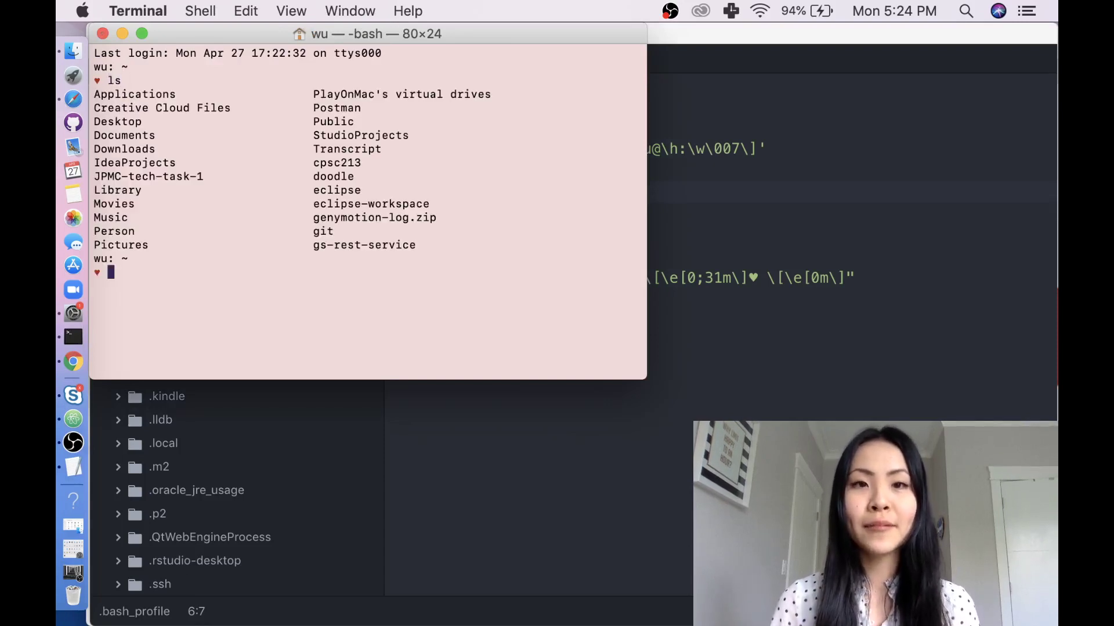